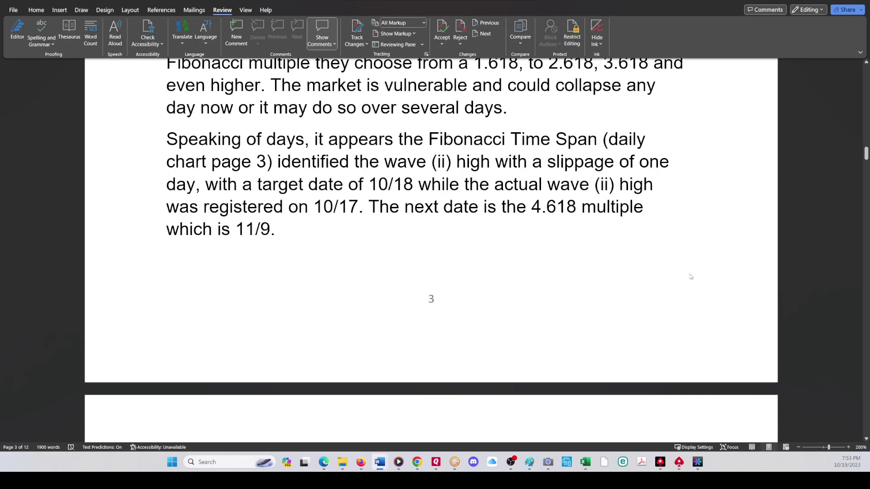
- Review the S&P 500 Cash Hourly Bar chart on page 4 and the wave (iii) downside targets under it, continuing to page 5
scroll(690, 266, down, 5)
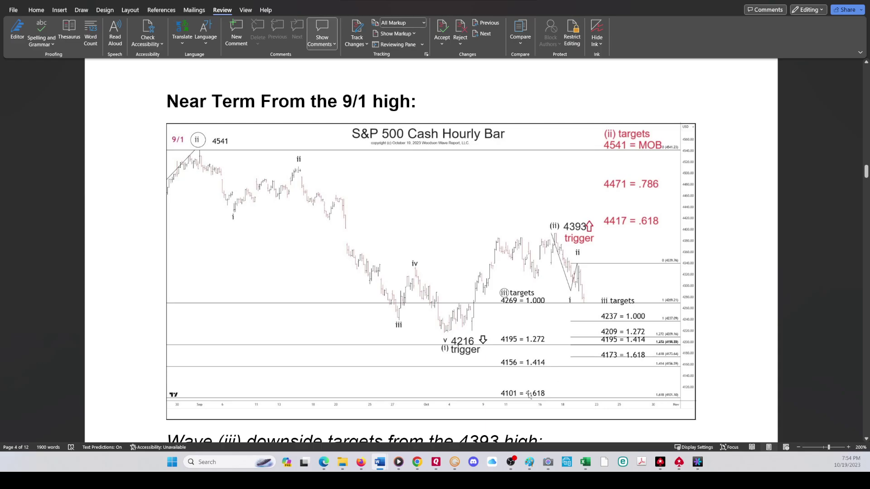
click(559, 391)
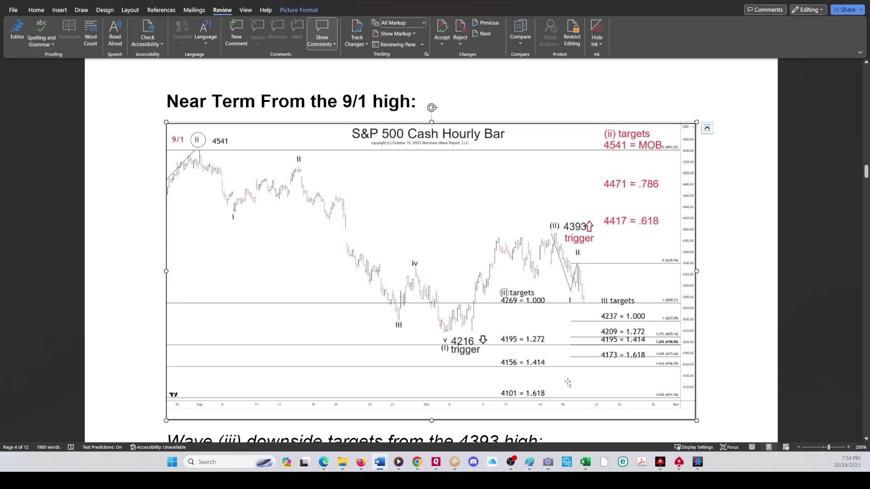
click(723, 318)
scroll(723, 315, down, 3)
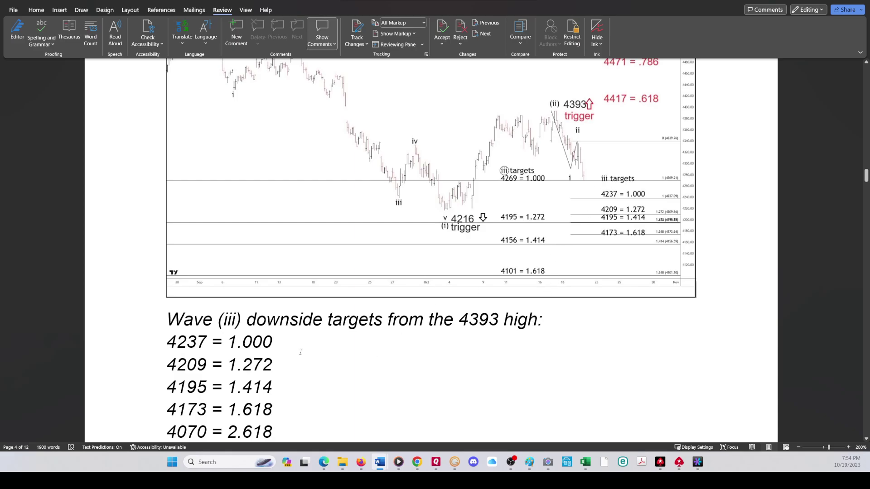
drag(167, 320, 235, 320)
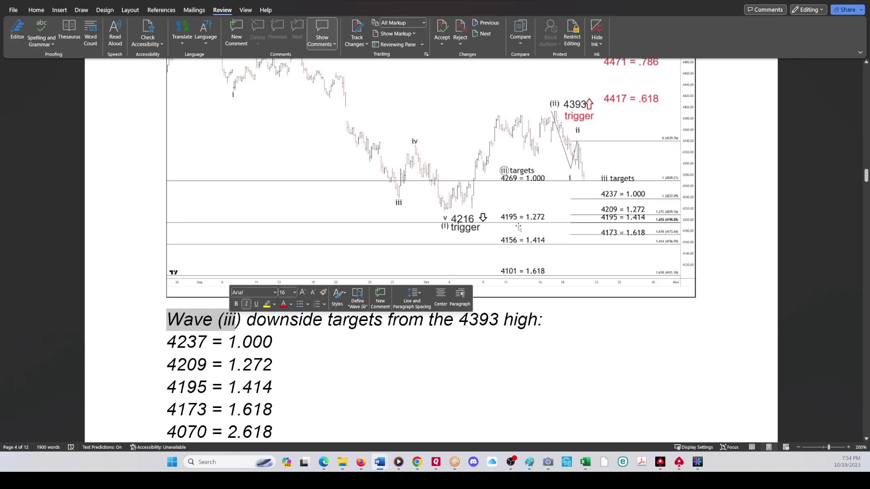
click(592, 343)
scroll(592, 340, down, 4)
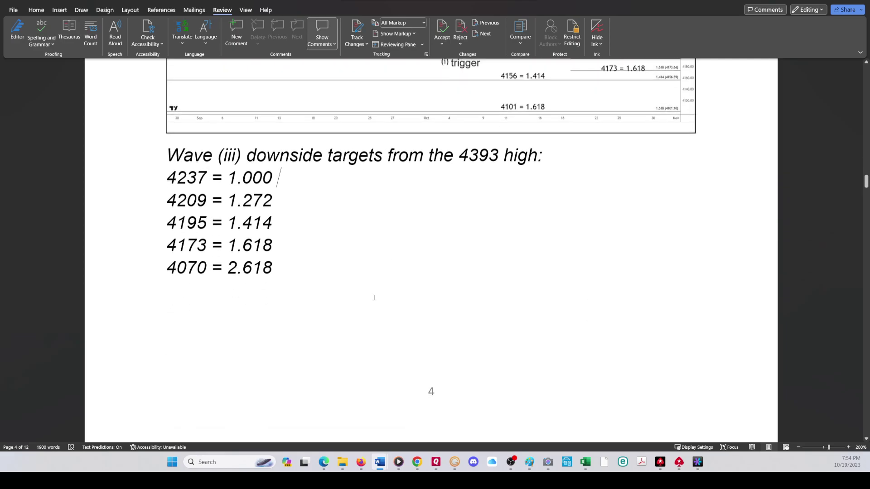
scroll(374, 298, down, 8)
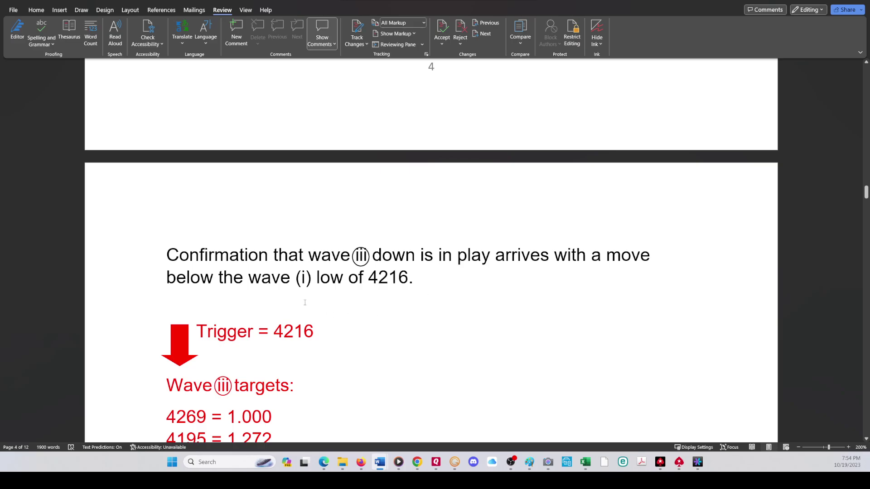
scroll(312, 325, down, 2)
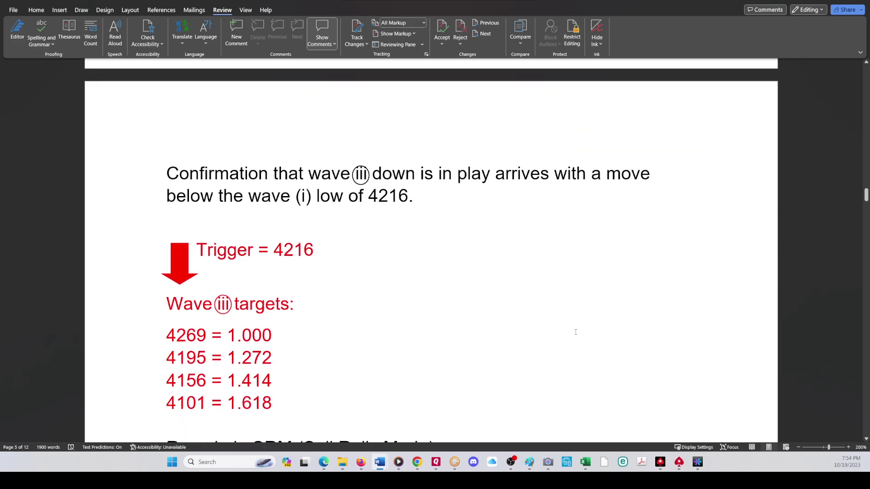
- Compare the page 5 wave iii targets and MOB levels with the S&P 500 hourly chart on page 4
scroll(575, 333, up, 10)
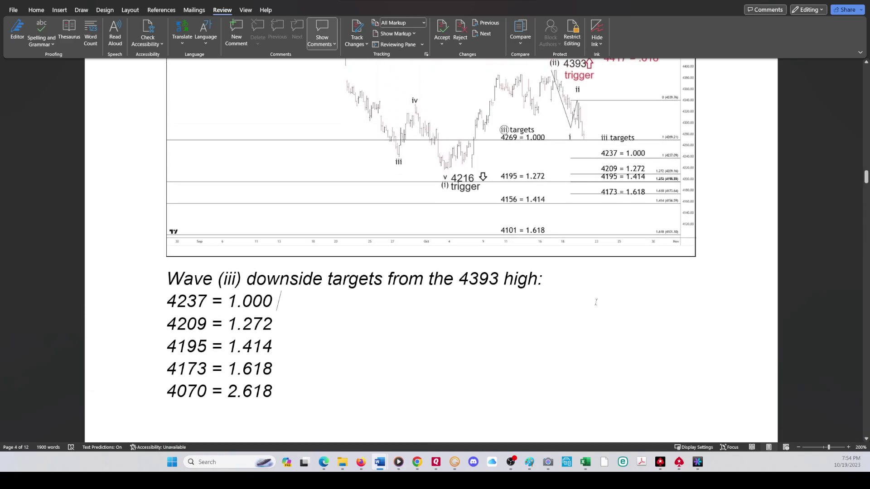
scroll(602, 322, down, 12)
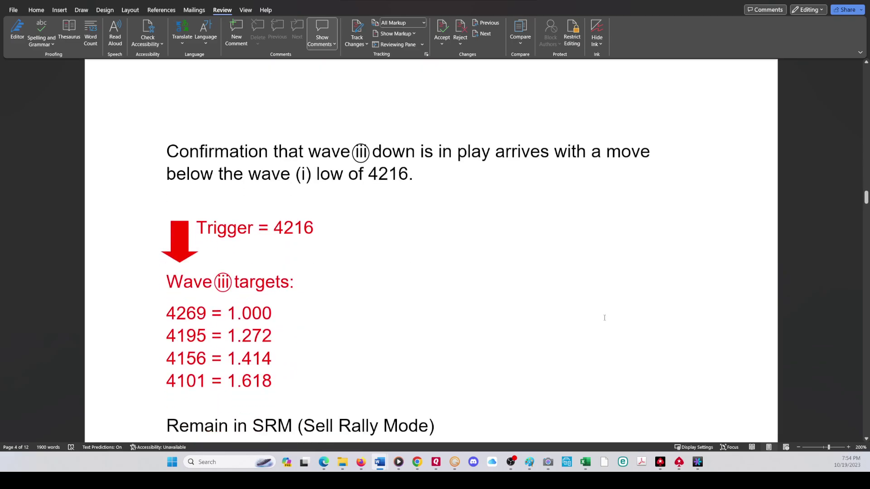
scroll(604, 318, down, 2)
scroll(603, 319, up, 2)
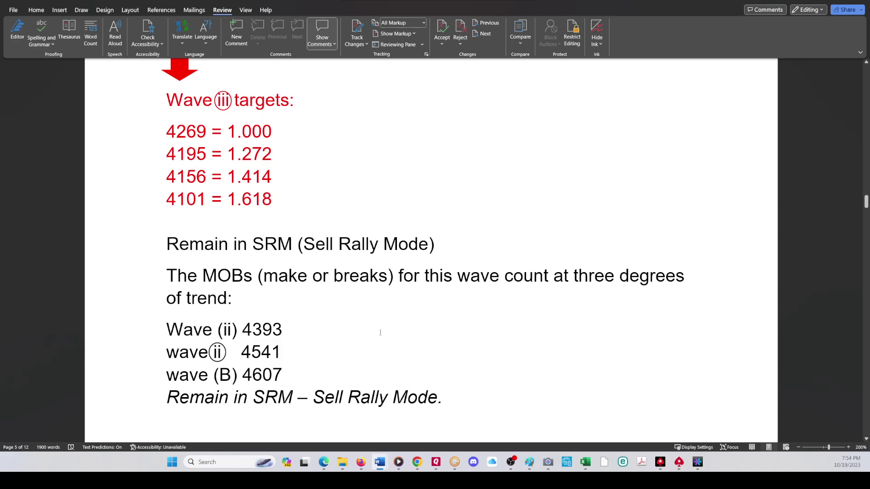
scroll(497, 337, up, 2)
scroll(498, 335, down, 10)
scroll(499, 336, up, 6)
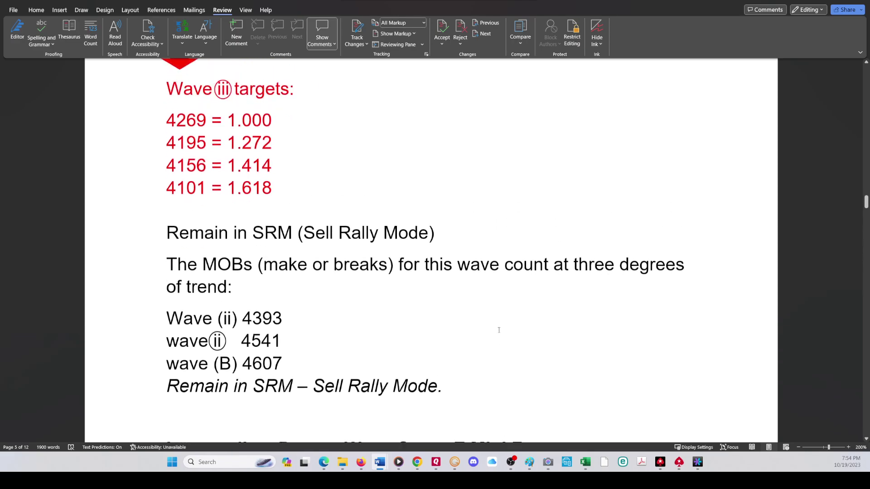
scroll(501, 326, up, 10)
scroll(500, 326, up, 15)
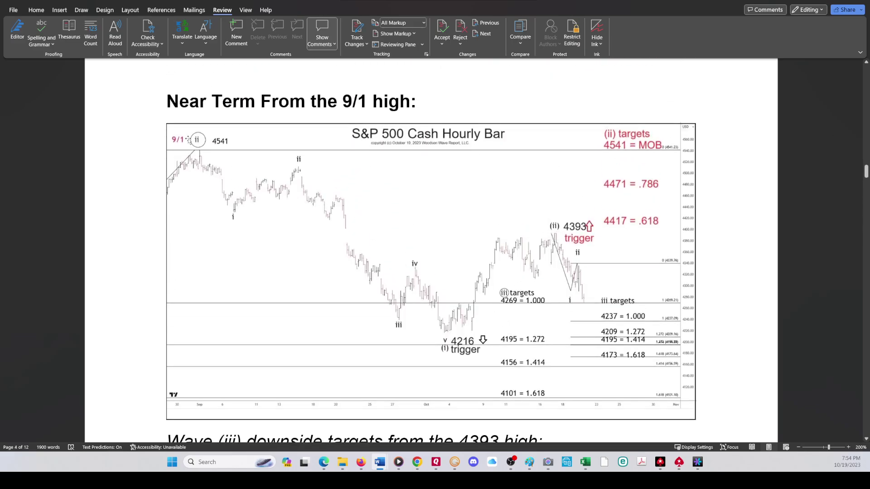
click(411, 186)
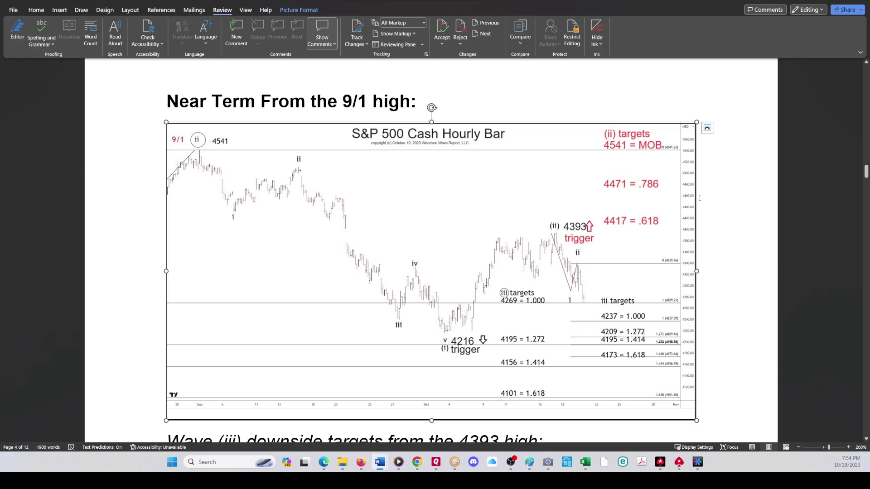
click(721, 218)
- Go back to page 3 and highlight the third-wave passage, the 1.618 multiple and the sentence about a possible market collapse
scroll(721, 217, up, 5)
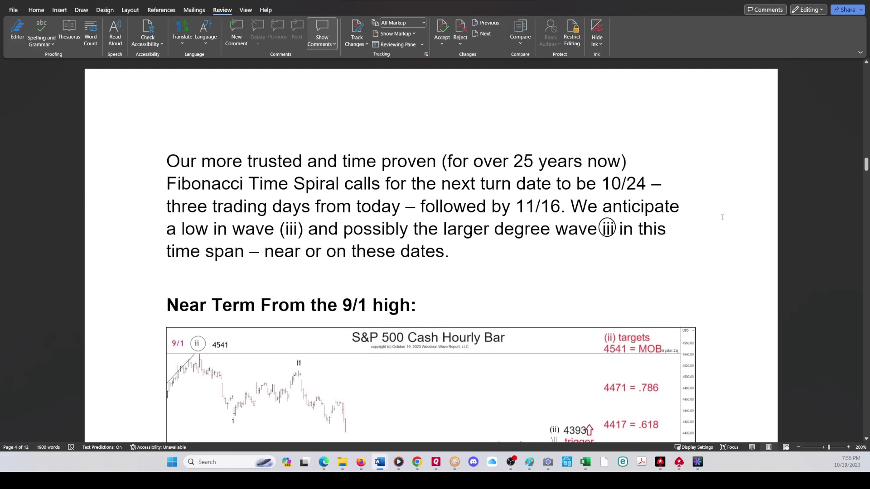
scroll(723, 217, up, 10)
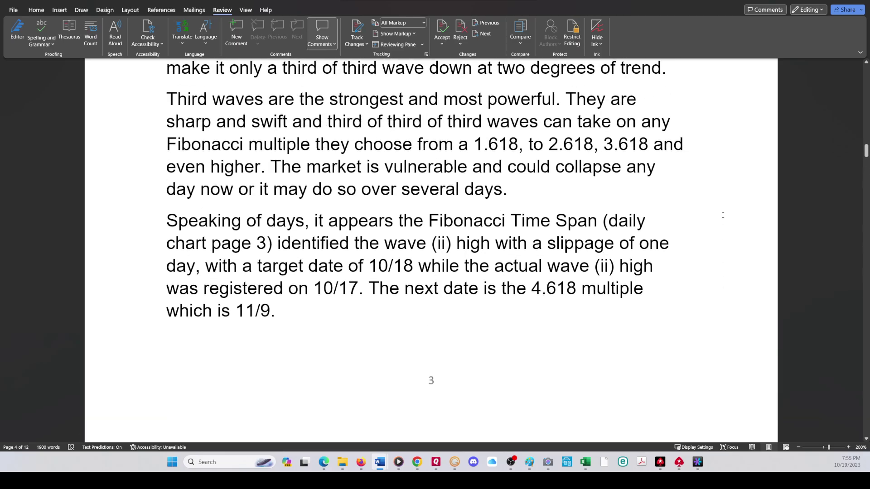
scroll(723, 215, up, 2)
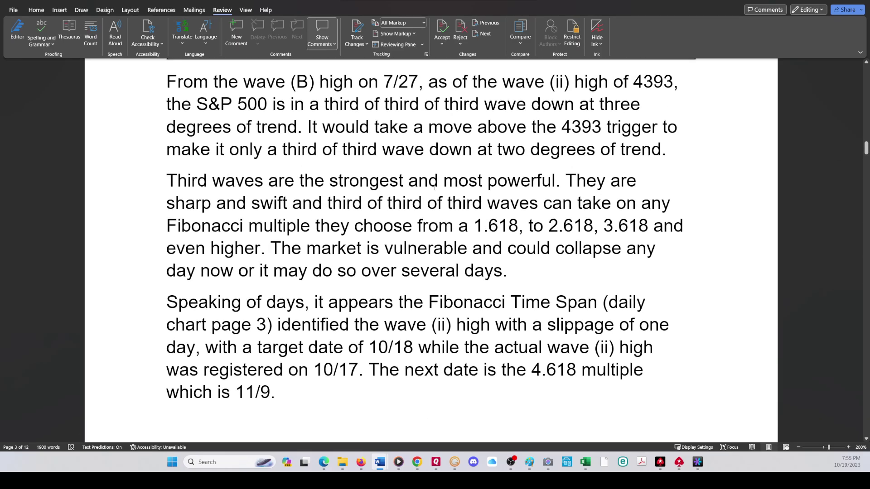
drag(169, 180, 689, 227)
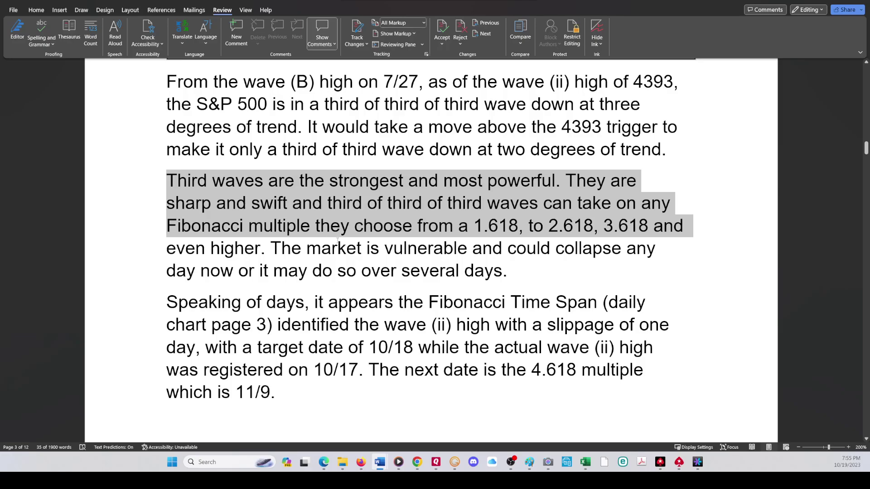
click(468, 227)
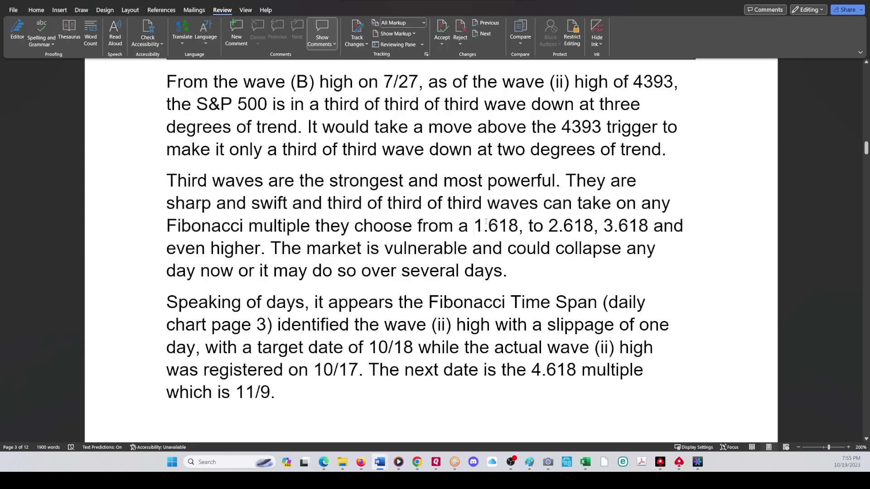
double_click(486, 222)
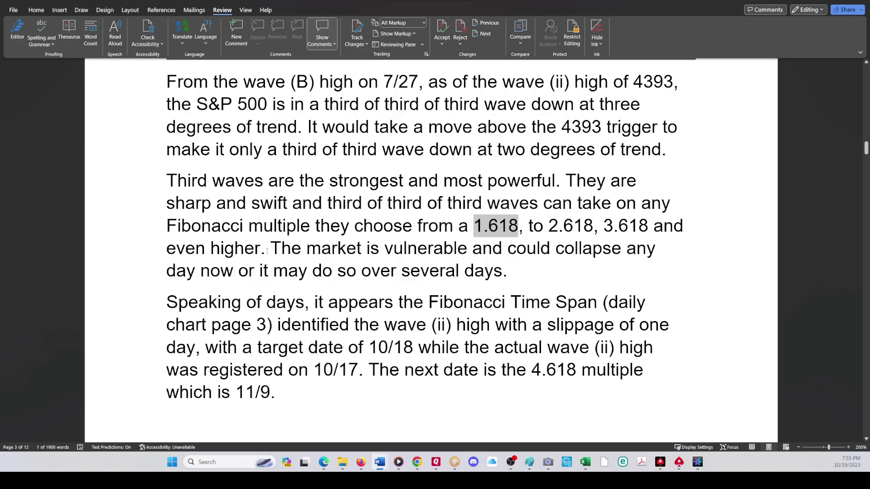
drag(267, 251, 502, 271)
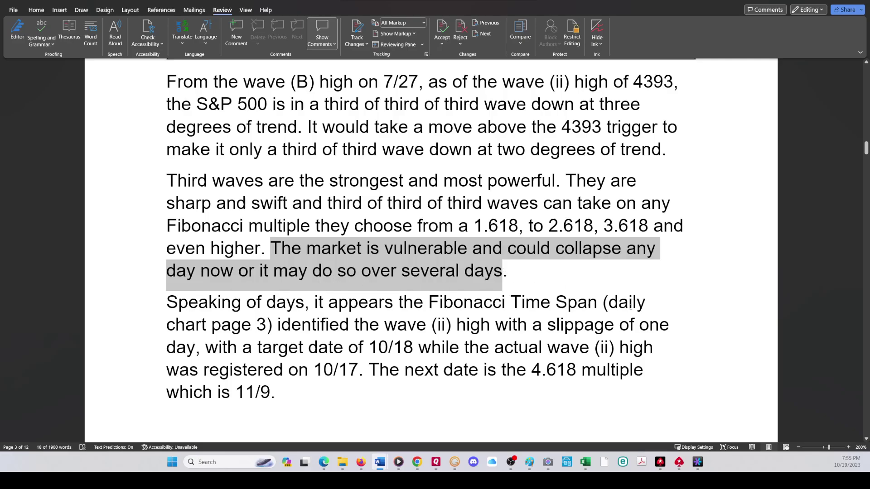
- Examine both Fibonacci sequence tables with their circled target dates on page 2, and return to the report's title page
scroll(631, 307, down, 1)
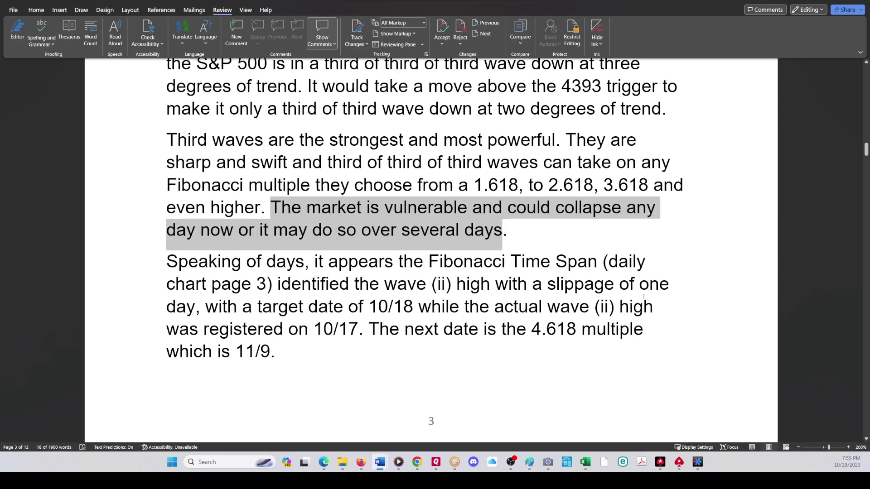
scroll(646, 295, up, 15)
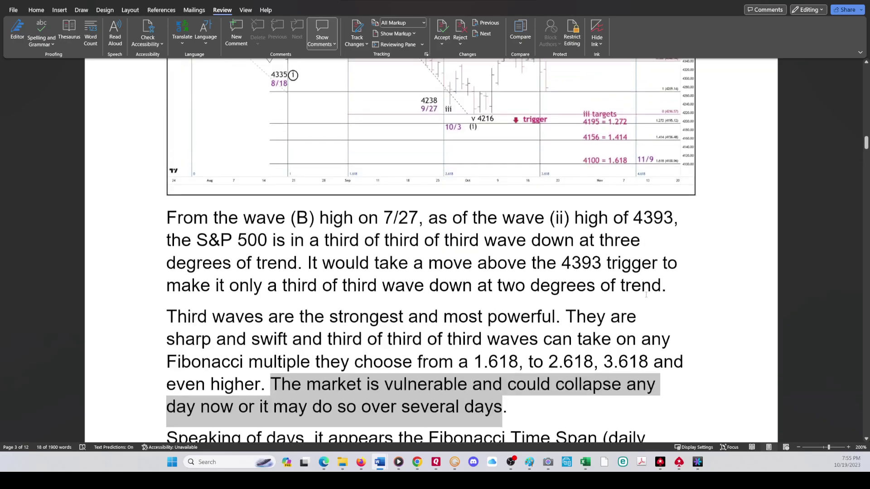
scroll(645, 291, up, 12)
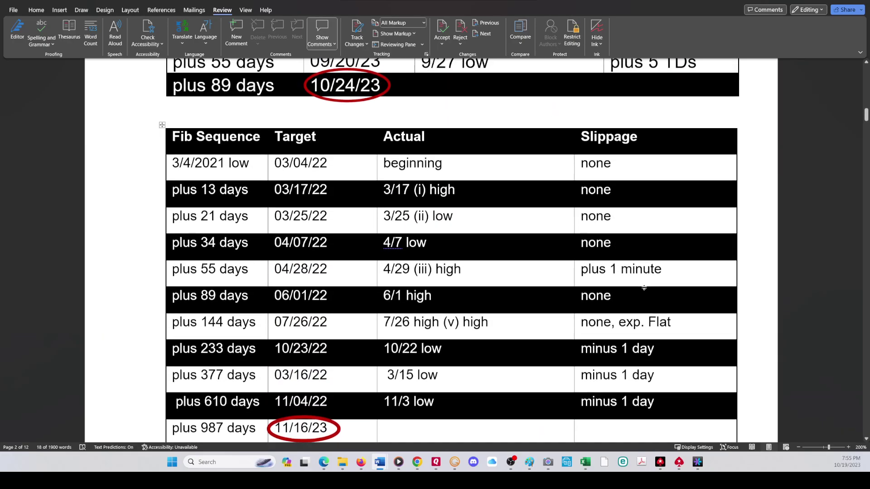
scroll(452, 262, down, 6)
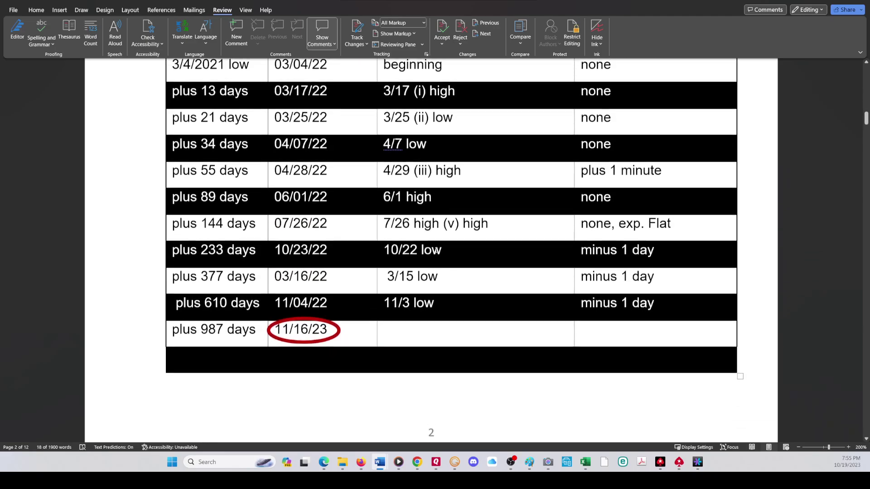
scroll(698, 314, up, 7)
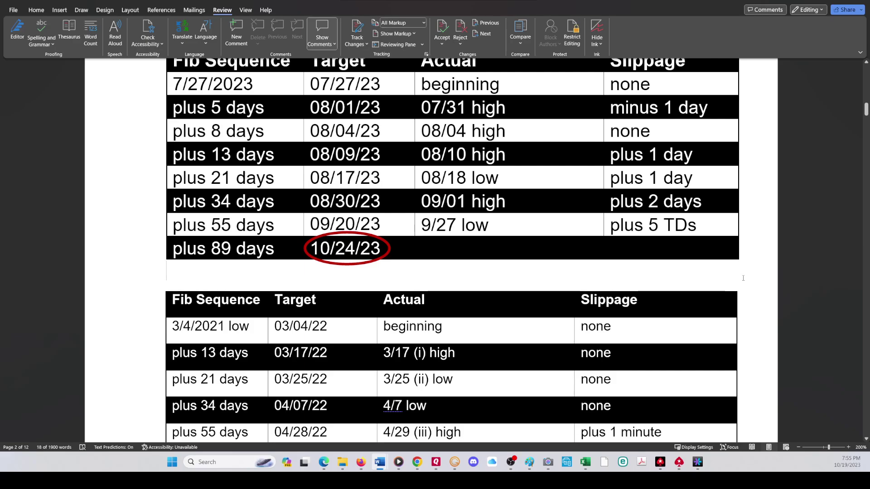
scroll(743, 281, down, 3)
scroll(744, 281, down, 2)
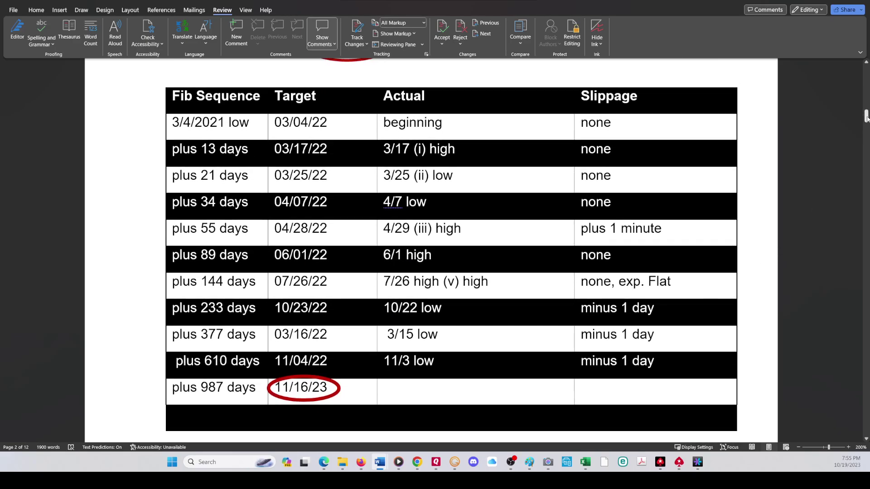
drag(866, 117, 866, 73)
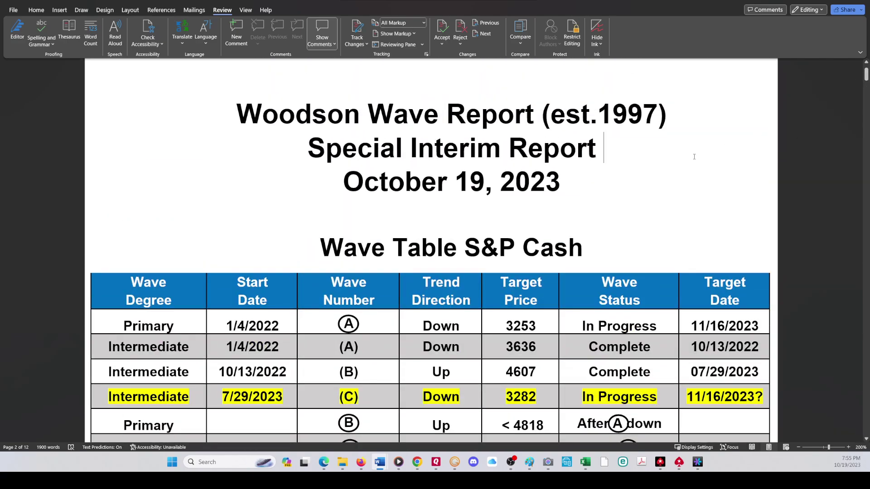
scroll(692, 150, up, 1)
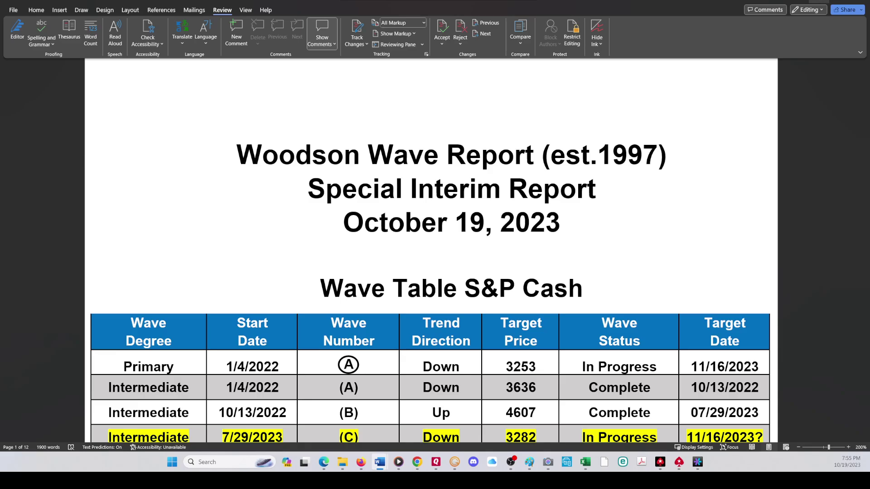
- Switch to TradingView in the browser and view the daily E-mini S&P 500 futures chart
key(alt+Tab)
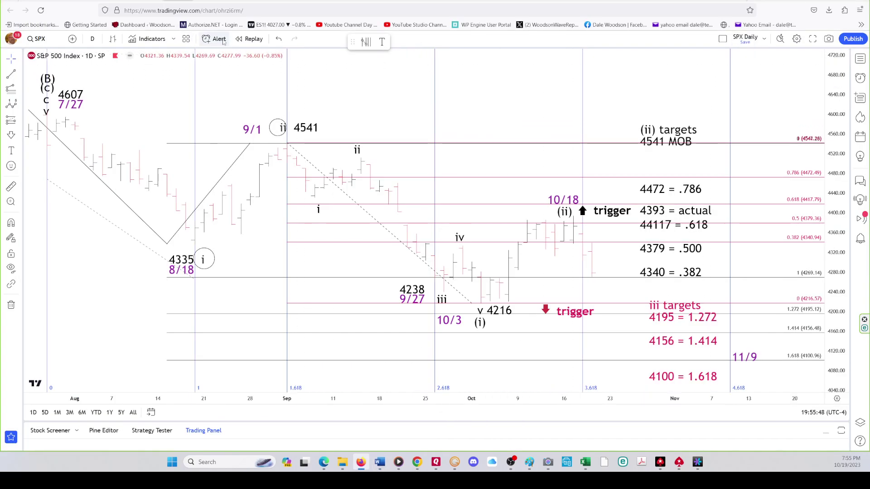
click(279, 5)
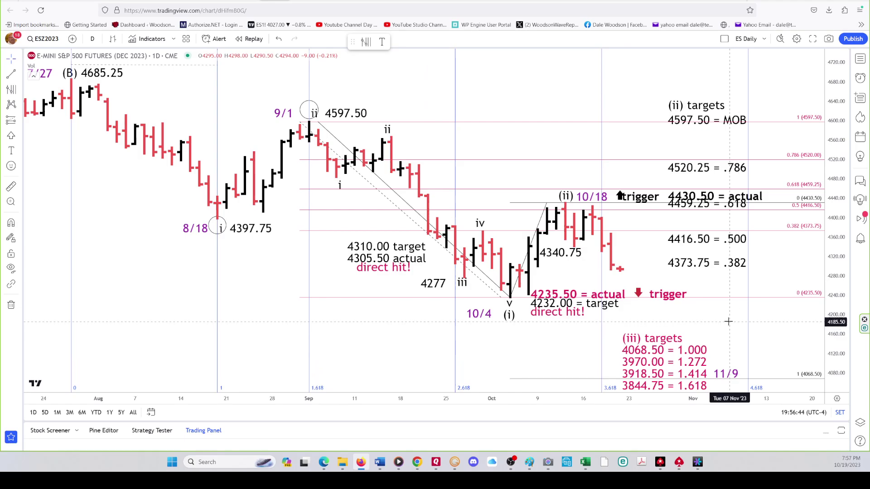
scroll(729, 322, down, 2)
scroll(727, 320, up, 1)
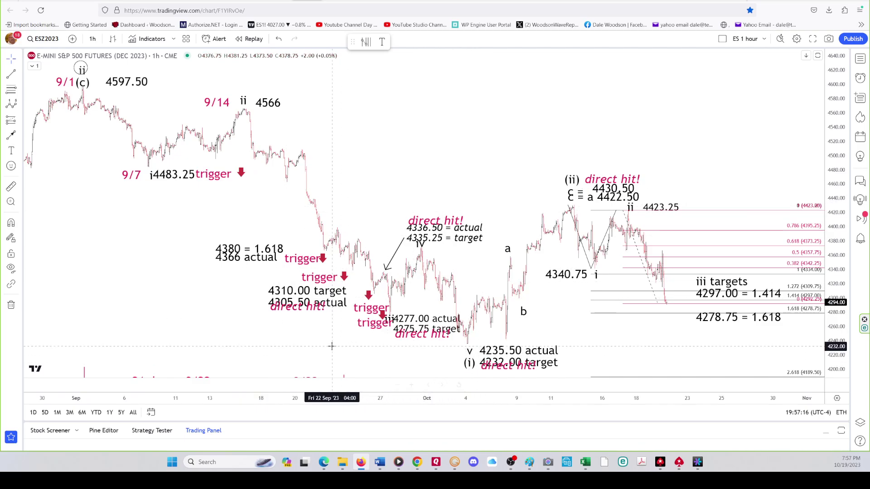
- On the ES 1-hour chart, move the overlapping "direct hit!" label below "4305.50 actual" and show the chart full screen
drag(308, 309, 309, 315)
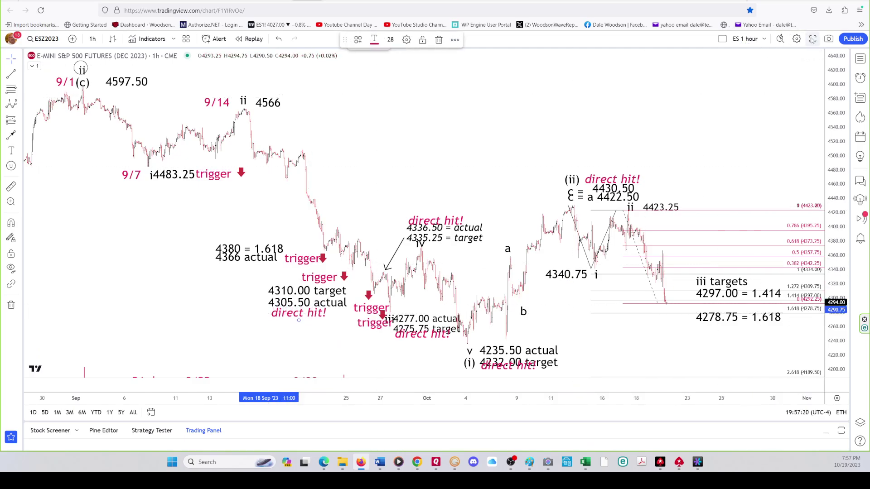
key(shift+f)
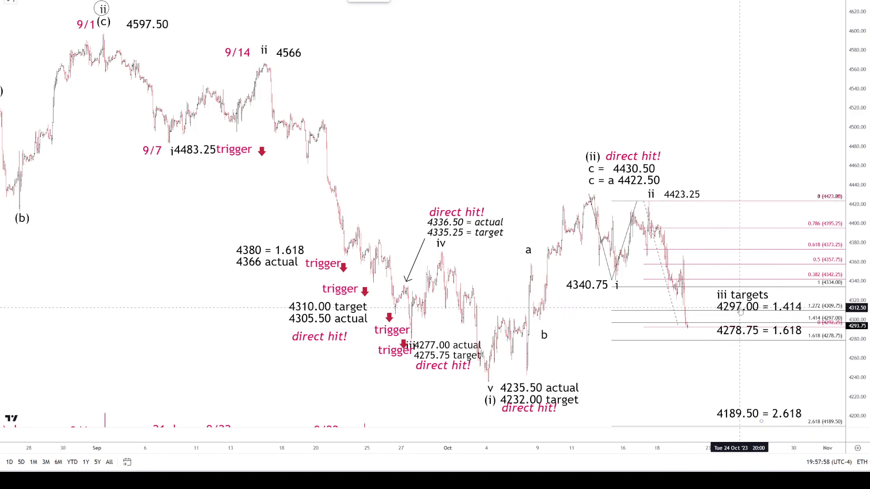
- Remove the blank line above "4278.75 = 1.618" in the iii targets label and shift the label down to line up with its Fibonacci levels
drag(742, 308, 738, 319)
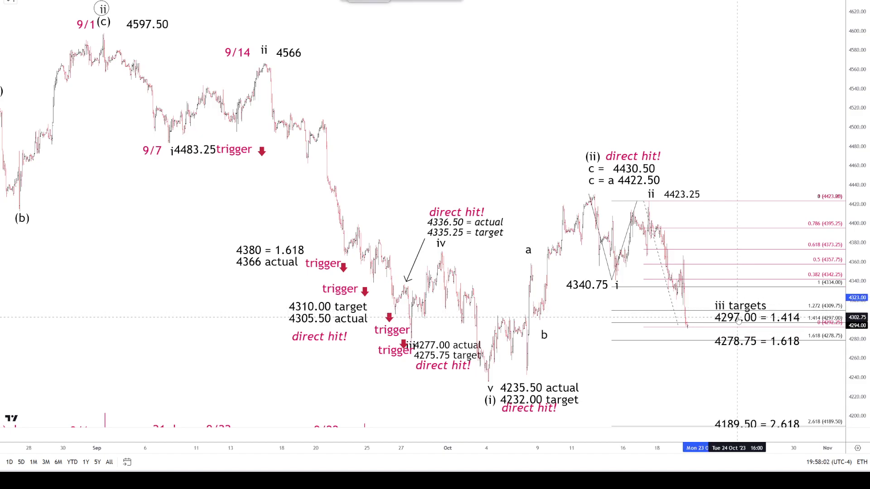
right_click(746, 318)
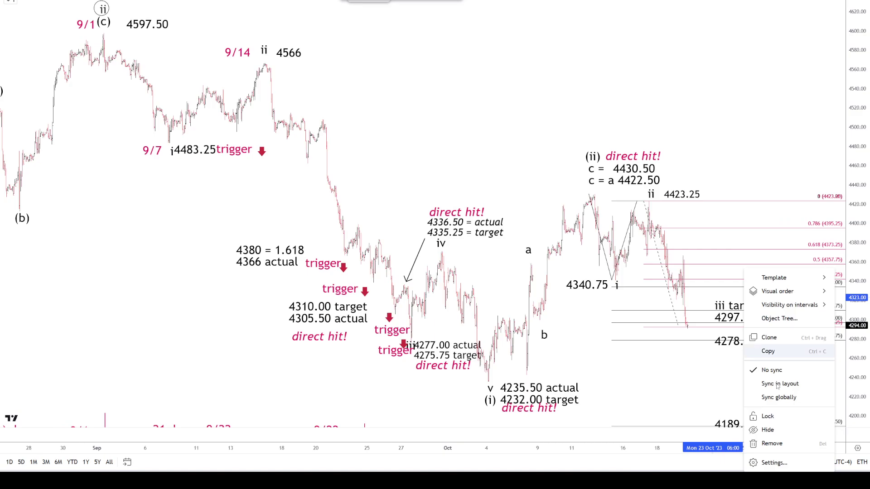
click(774, 462)
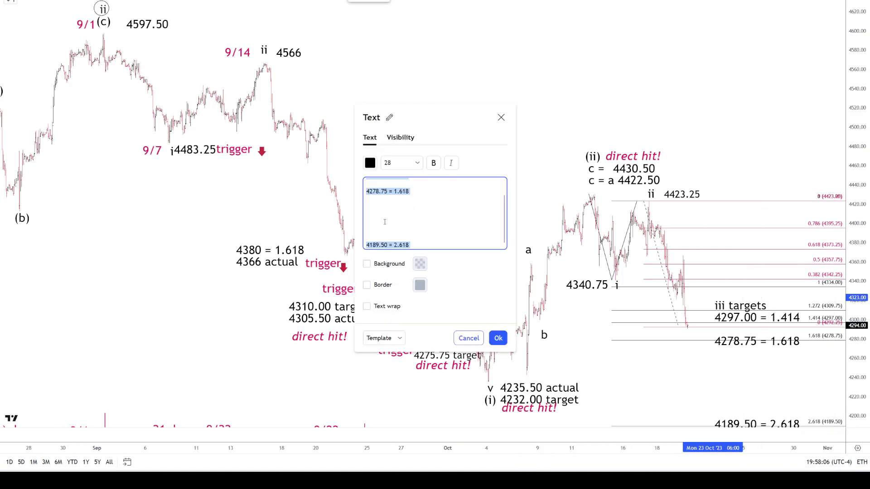
scroll(411, 218, up, 1)
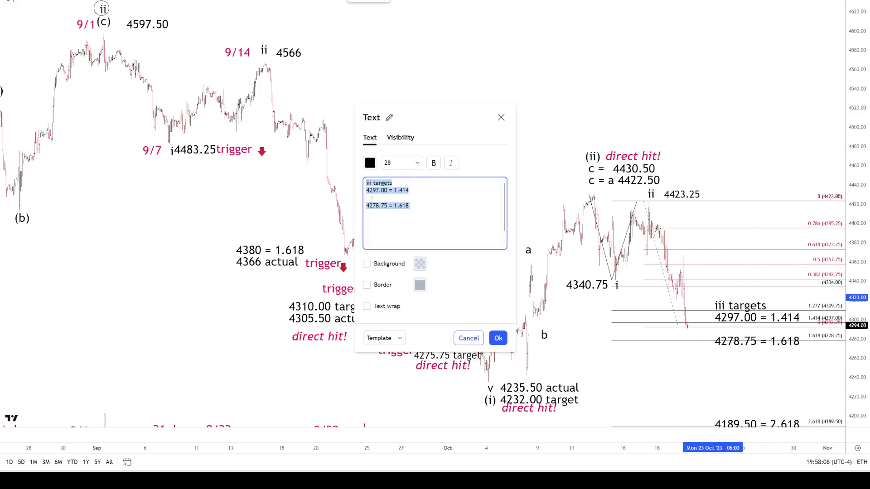
click(371, 199)
key(BackSpace)
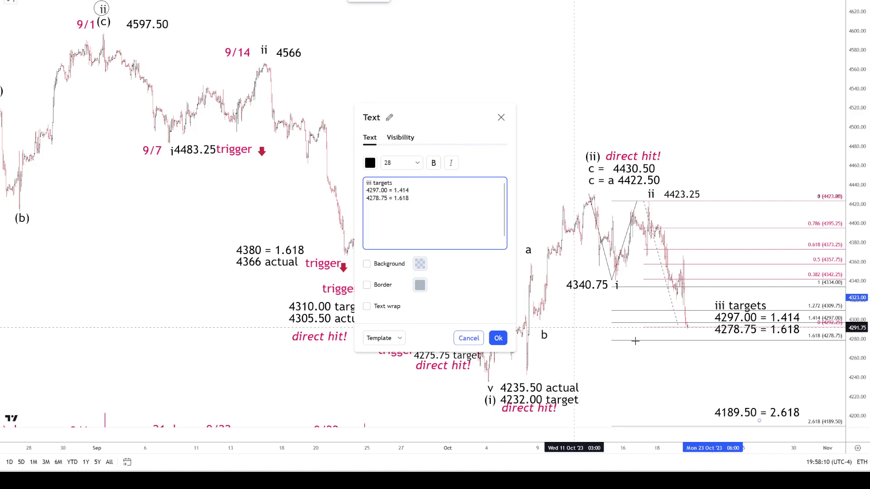
click(685, 373)
drag(742, 308, 741, 312)
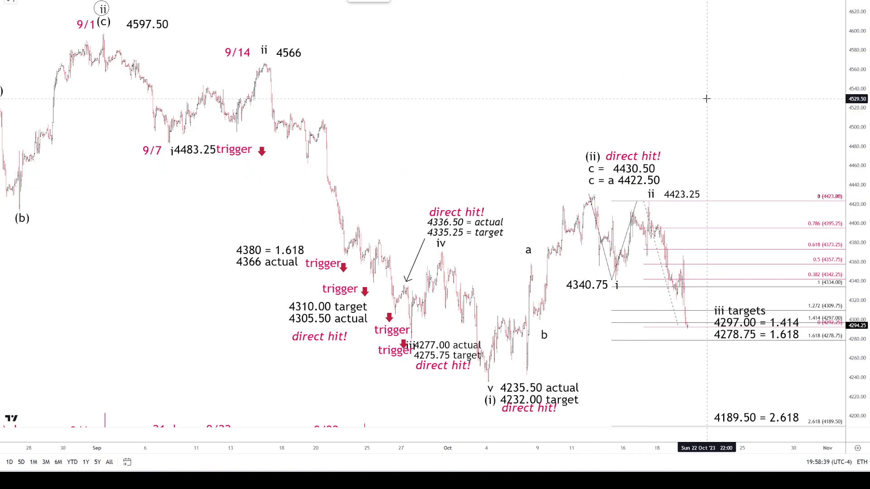
- View the daily E-mini S&P 500 futures chart full screen, and return it to the normal view
key(Escape)
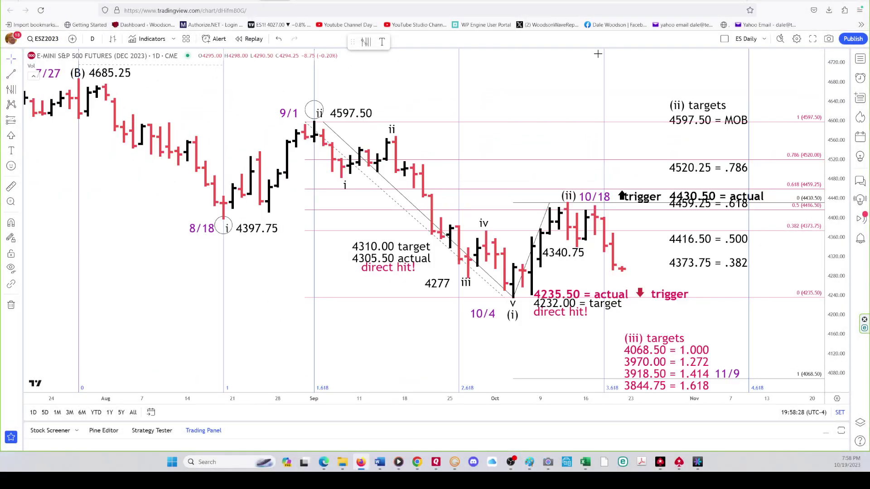
key(shift+f)
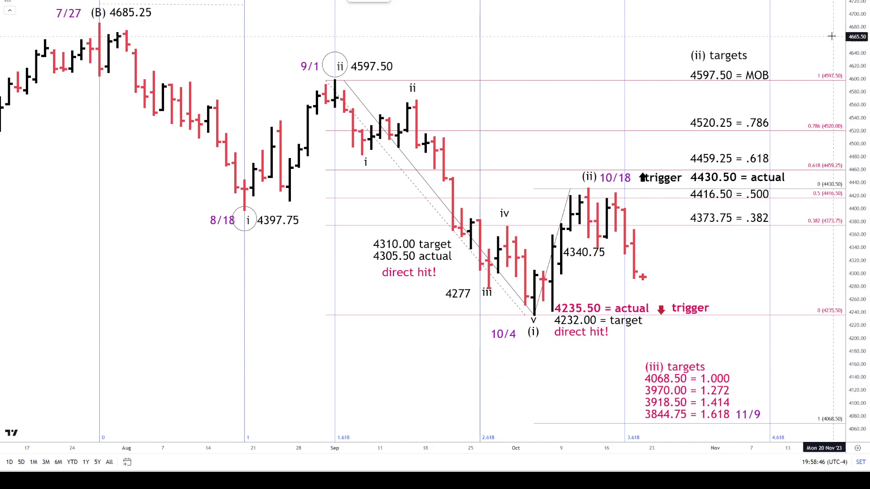
key(Escape)
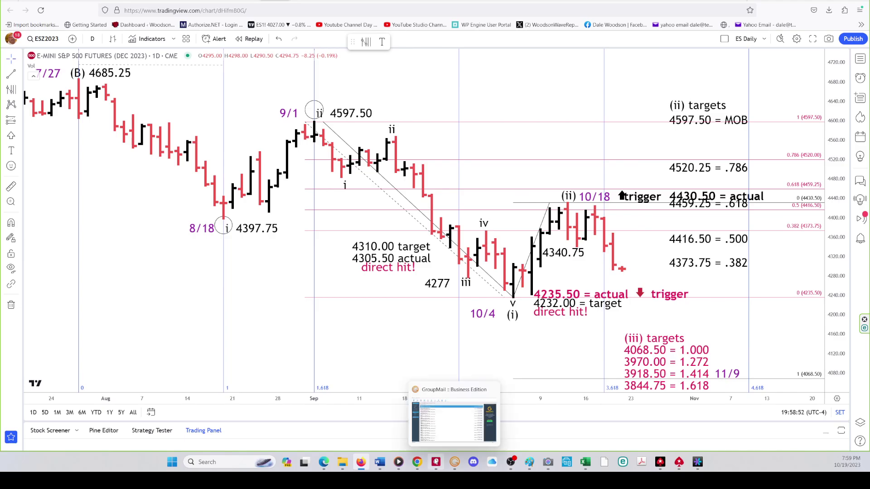
- Switch to the 101923 Post Market Close report in Word and go to the Triggers and Targets section on page 2
mouse_move(383, 464)
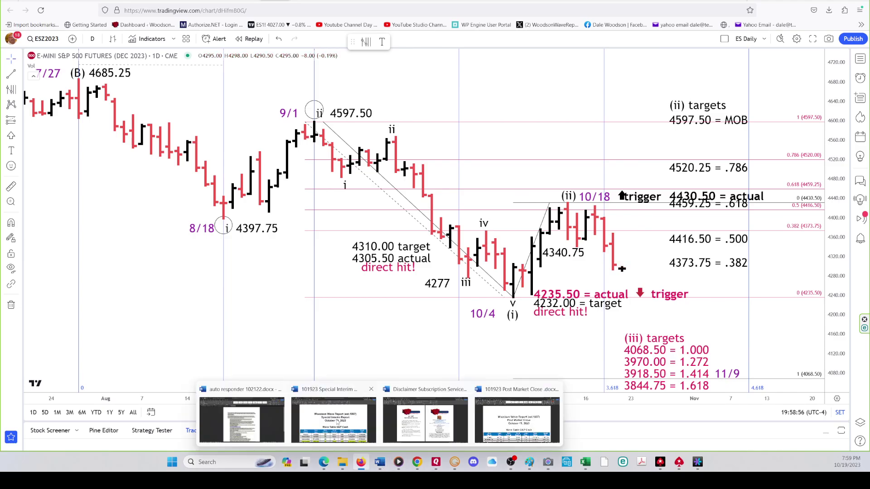
click(515, 422)
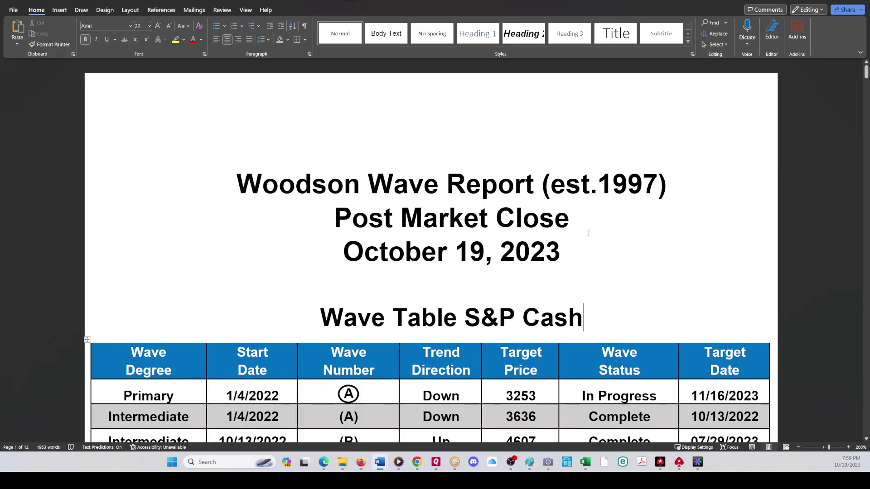
scroll(603, 224, down, 10)
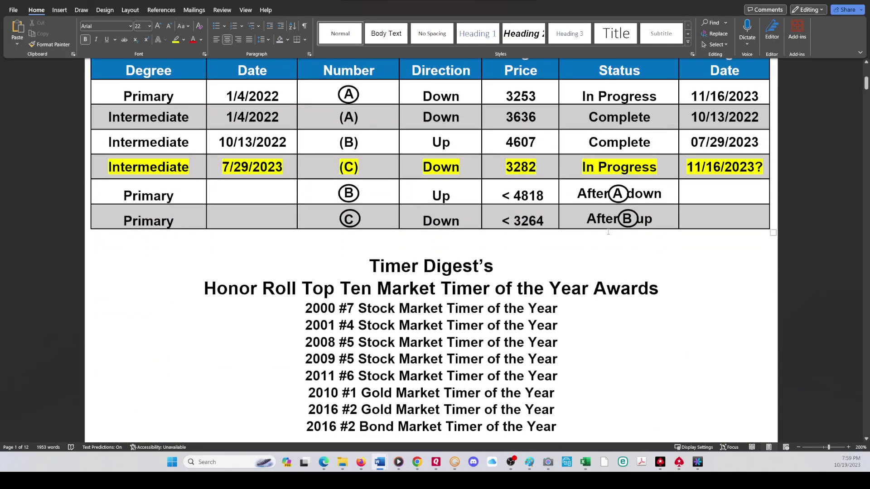
scroll(608, 233, down, 8)
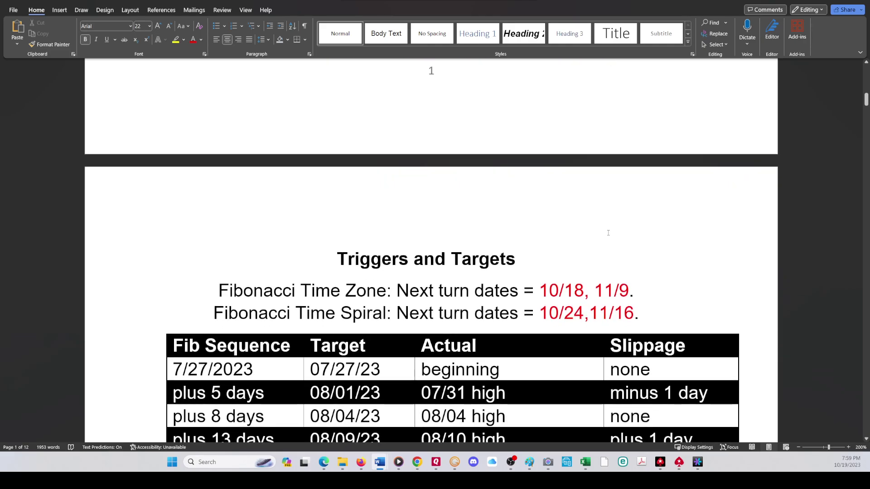
- Point out the Fibonacci Time Spiral dates 10/24 and 11/16 and the Time Zone dates 10/18 and 11/9 by selecting them
drag(641, 271, 539, 272)
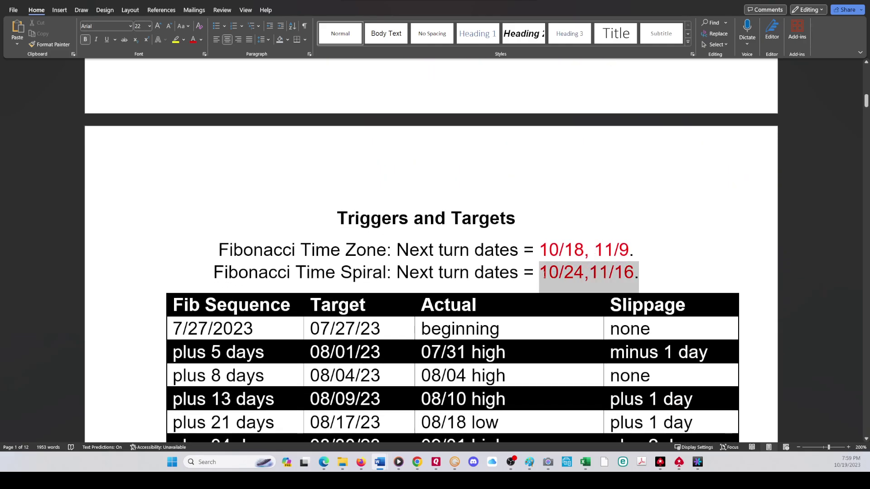
click(639, 266)
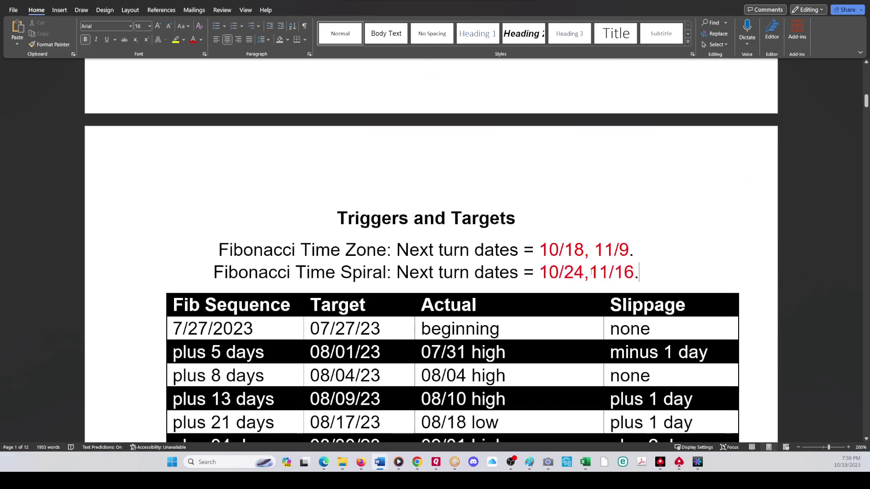
drag(639, 272, 539, 272)
click(643, 200)
drag(634, 249, 540, 250)
click(661, 207)
- Look over both Fib Sequence tables on page 2, down to the circled 10/24/23 and 11/16/23 targets
scroll(672, 229, down, 8)
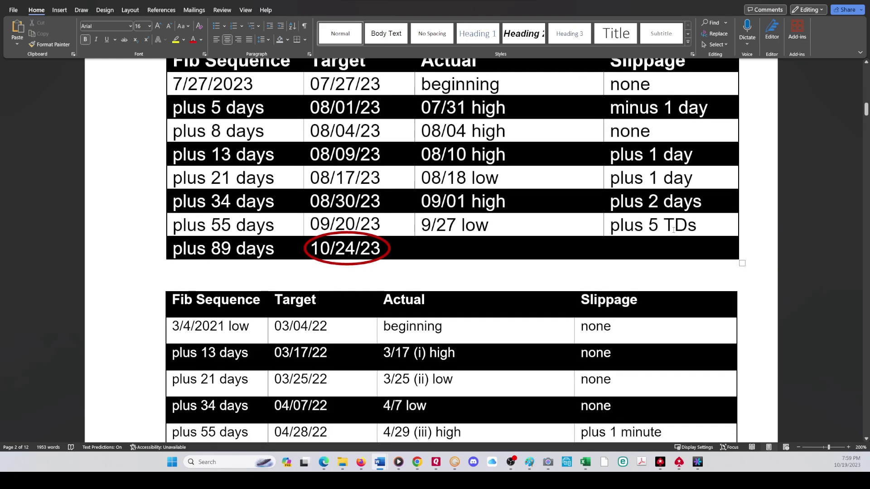
scroll(674, 230, down, 3)
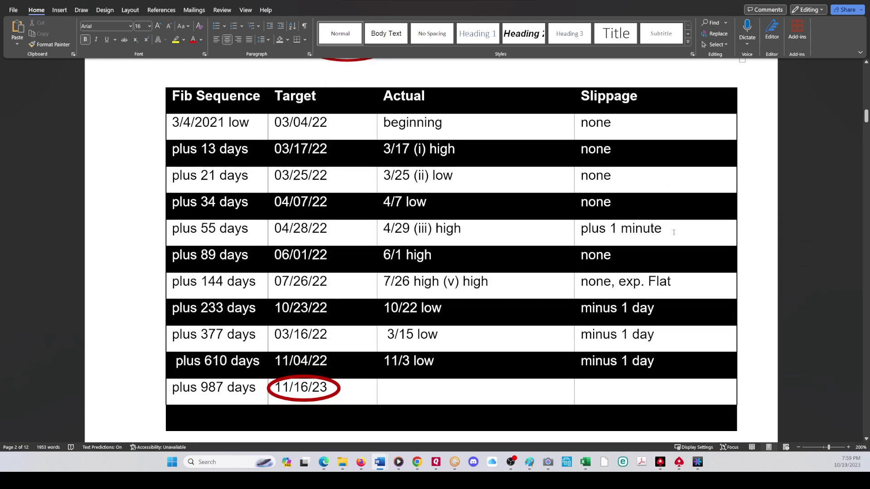
scroll(674, 233, up, 1)
scroll(634, 245, down, 6)
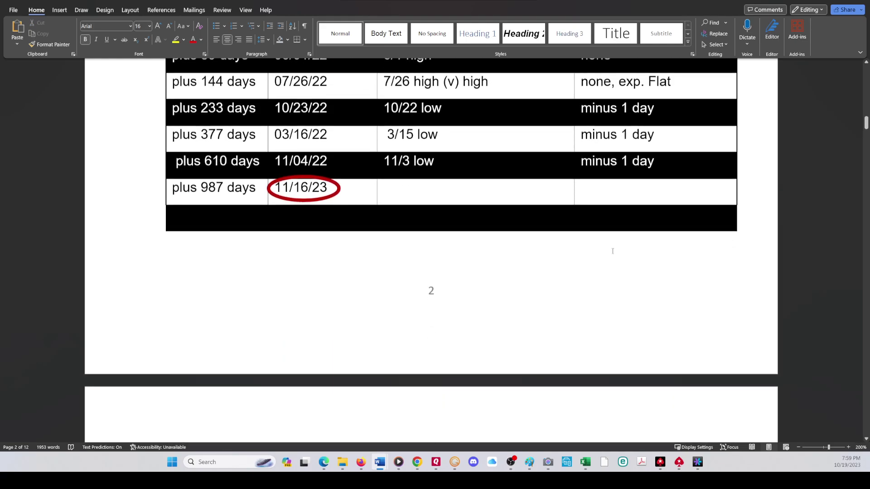
- Review the daily chart and third-wave commentary on page 3, continuing to the E Mini Futures hourly chart on page 4
scroll(612, 251, down, 11)
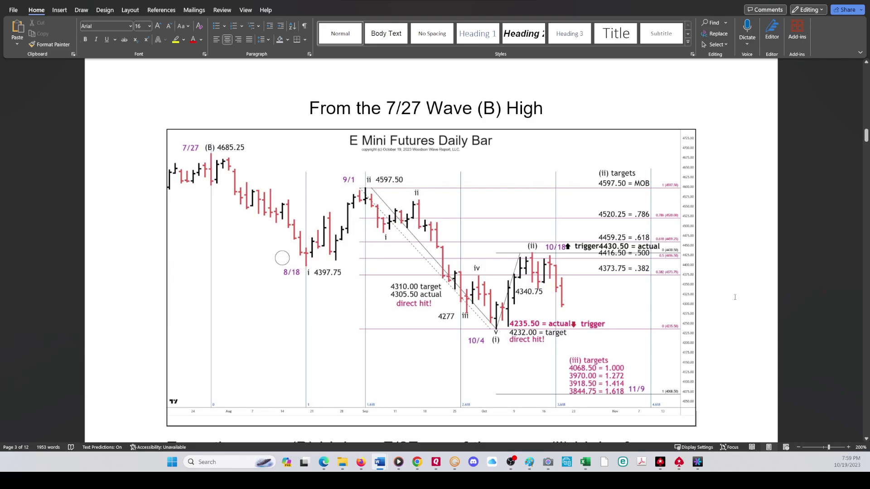
scroll(734, 281, down, 6)
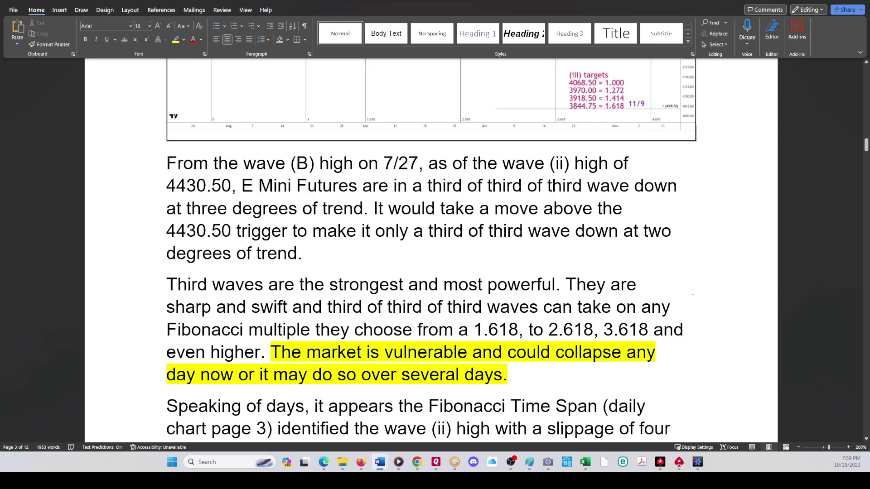
scroll(692, 292, down, 1)
scroll(692, 291, down, 8)
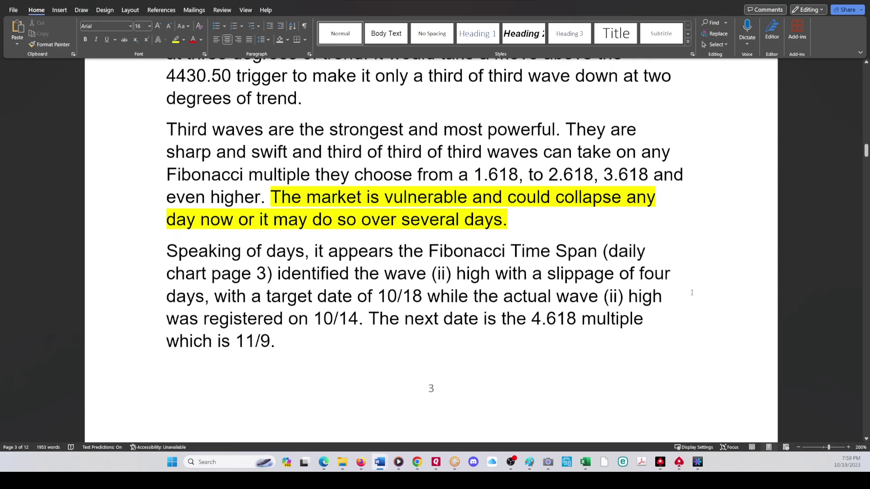
scroll(692, 293, down, 6)
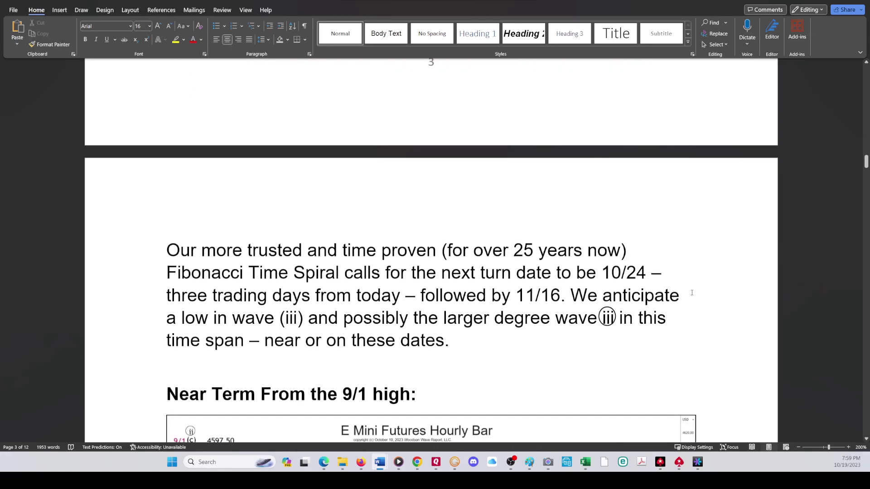
scroll(692, 294, down, 2)
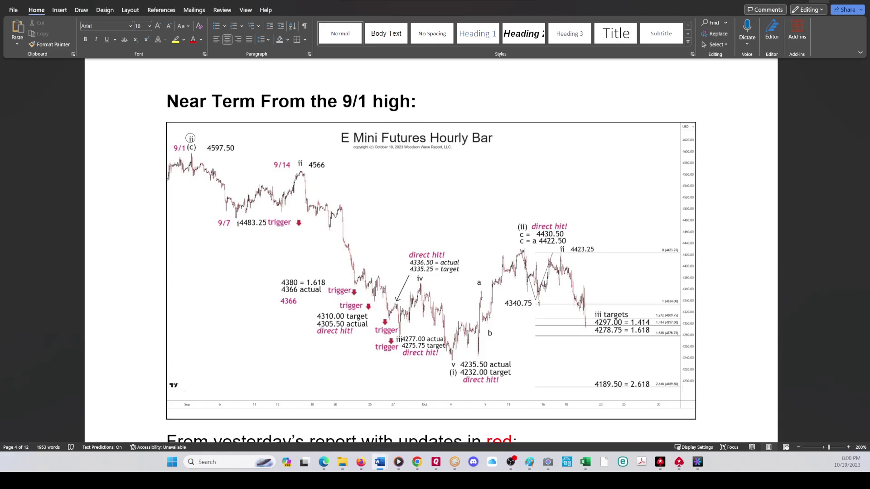
- Examine the report's wave iii downside targets from the 4423.25 high on page 4, and switch back to the daily chart in TradingView
key(alt+Tab)
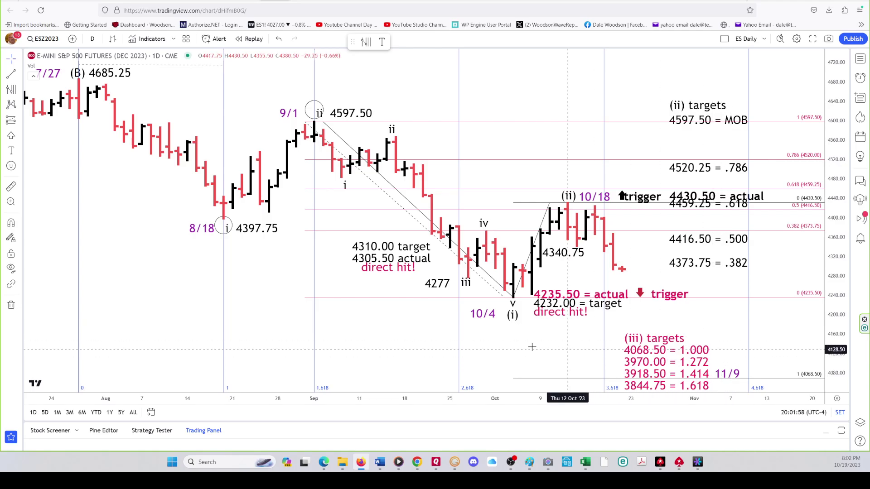
mouse_move(380, 462)
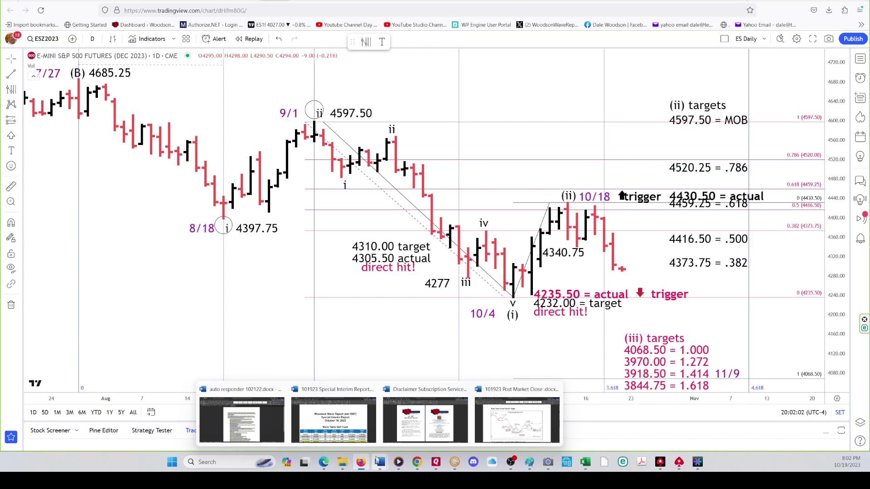
click(509, 431)
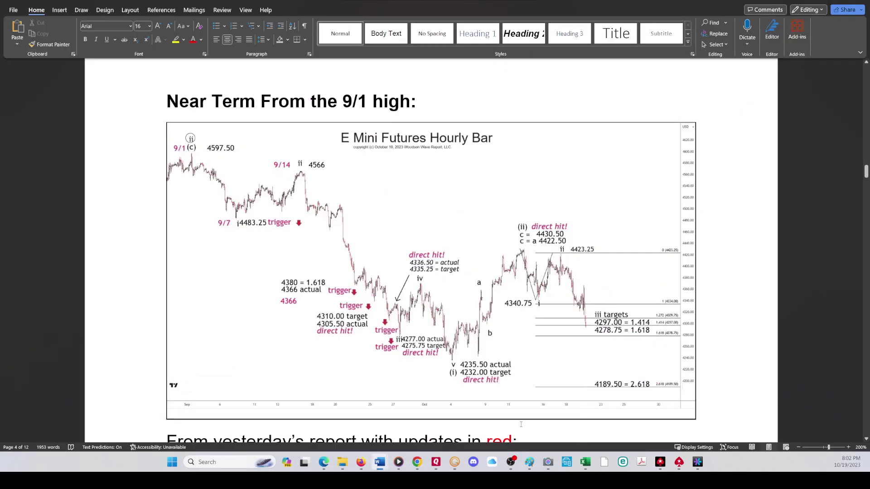
scroll(737, 208, down, 5)
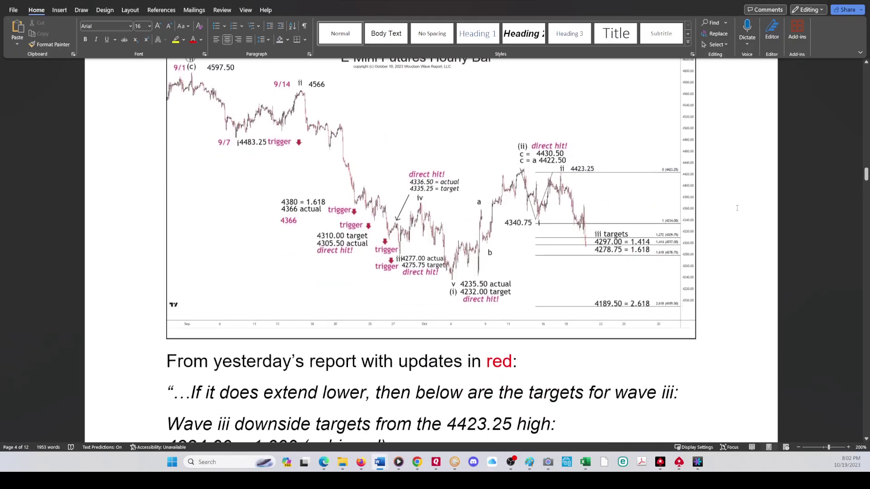
scroll(736, 206, down, 3)
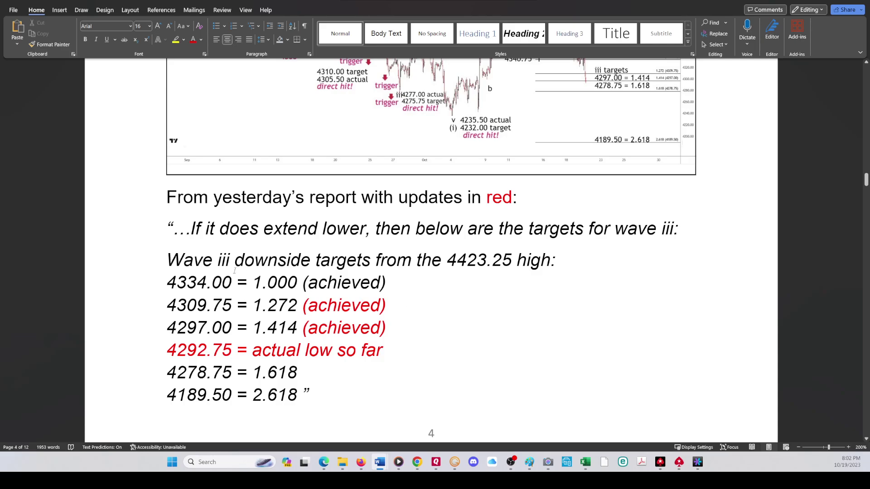
scroll(442, 352, up, 4)
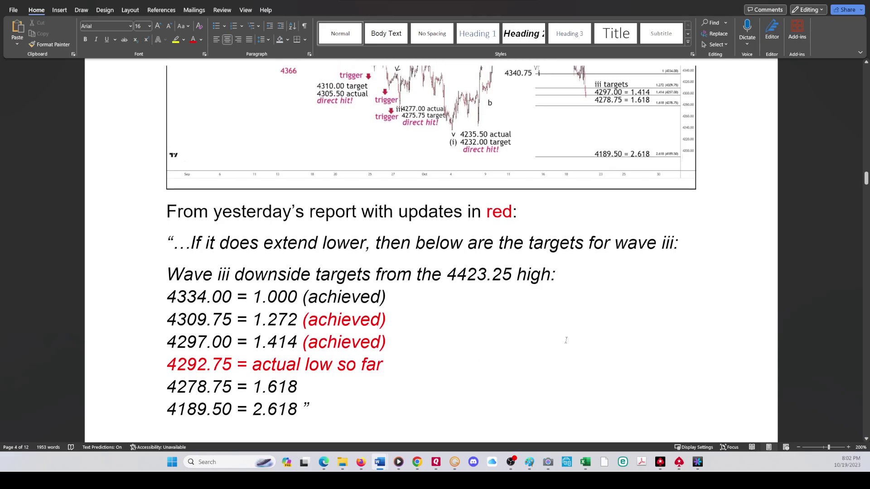
scroll(718, 311, up, 13)
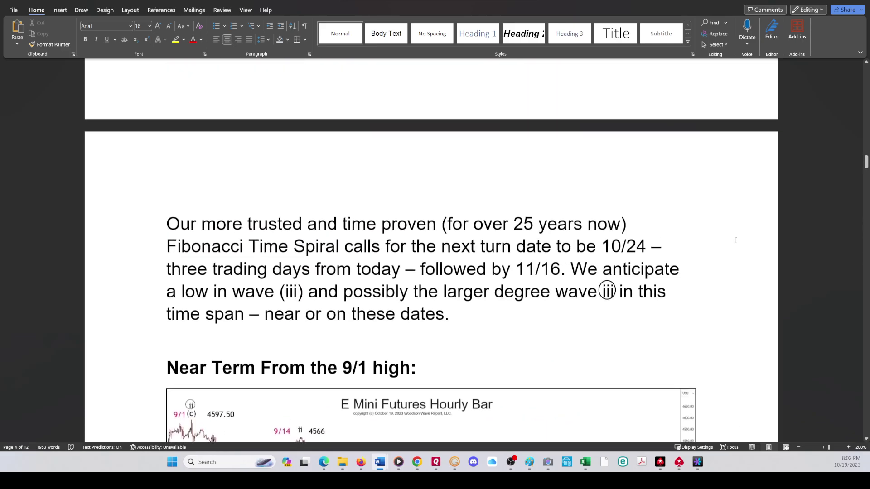
key(alt+Tab)
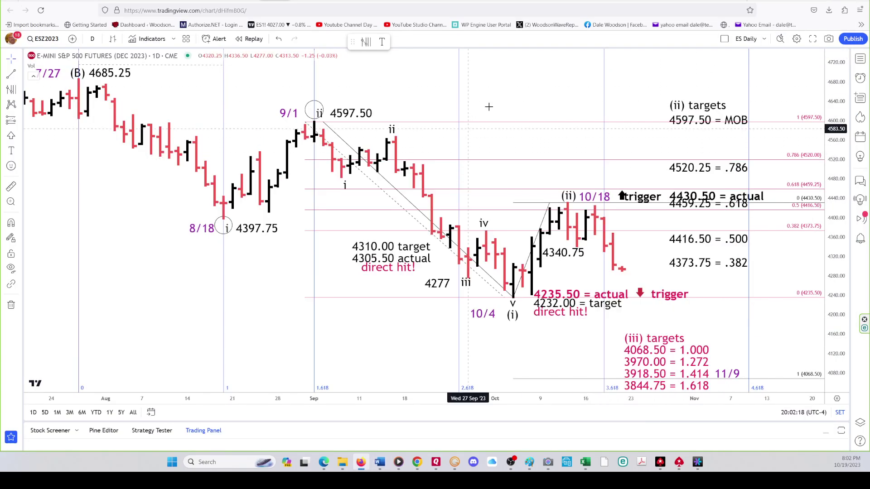